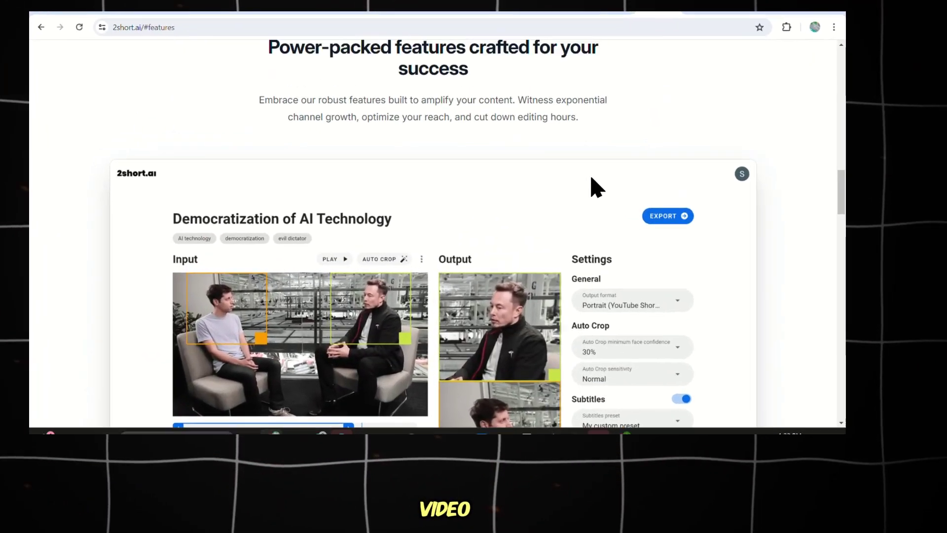
Change the subtitle transition from Subtitle slide-up to Word slide-up, then scroll to the timeline
{"action": "scroll", "coordinate": [597, 188], "scroll_direction": "up", "scroll_amount": 1}
{"action": "scroll", "coordinate": [594, 186], "scroll_direction": "down", "scroll_amount": 5}
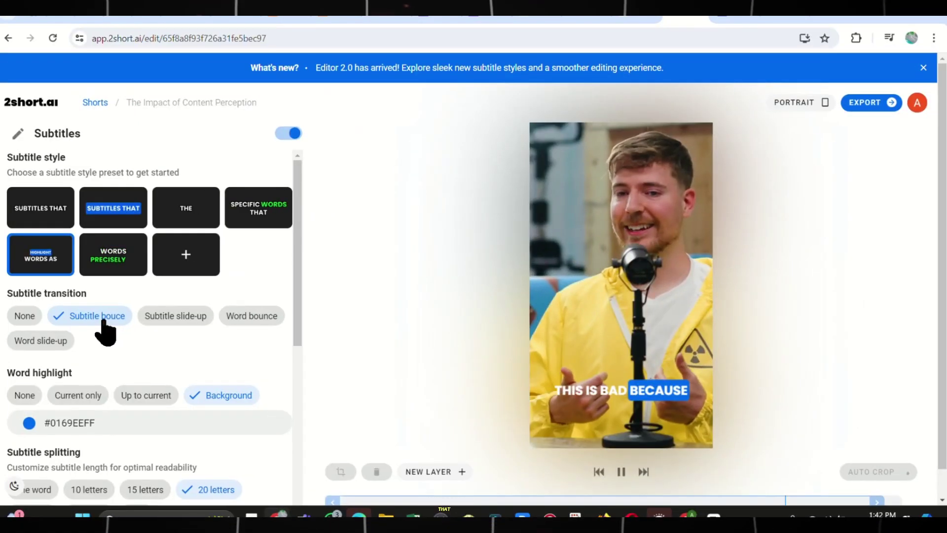
{"action": "left_click", "coordinate": [193, 321]}
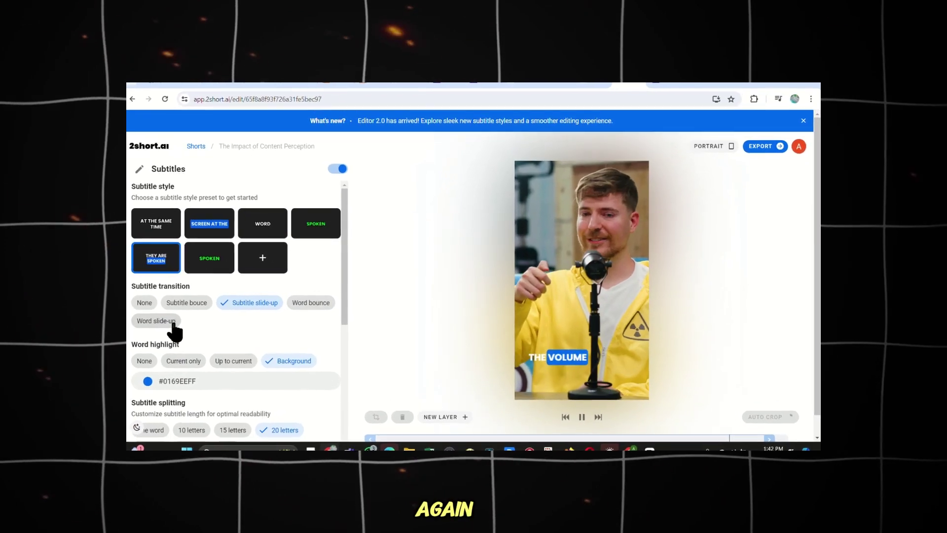
{"action": "left_click", "coordinate": [207, 316]}
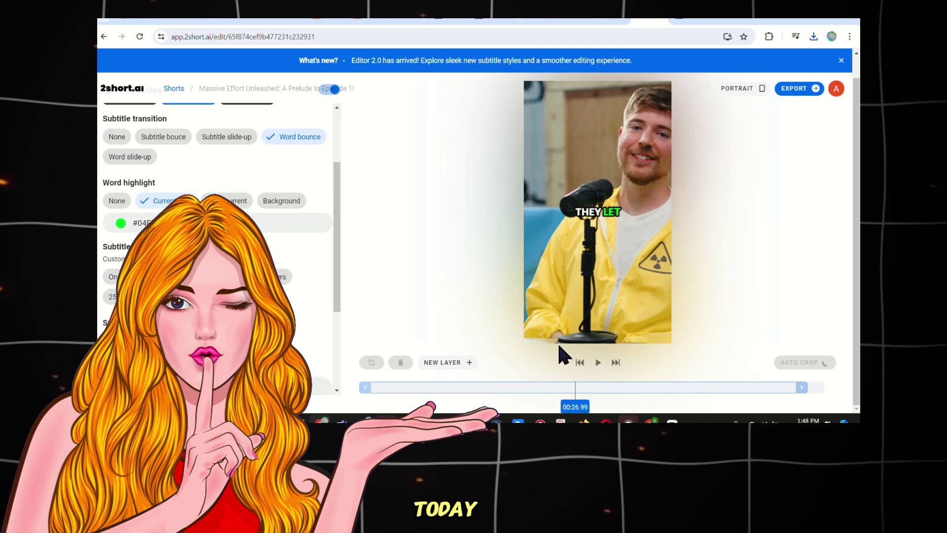
{"action": "scroll", "coordinate": [542, 331], "scroll_direction": "down", "scroll_amount": 3}
{"action": "scroll", "coordinate": [453, 347], "scroll_direction": "down", "scroll_amount": 2}
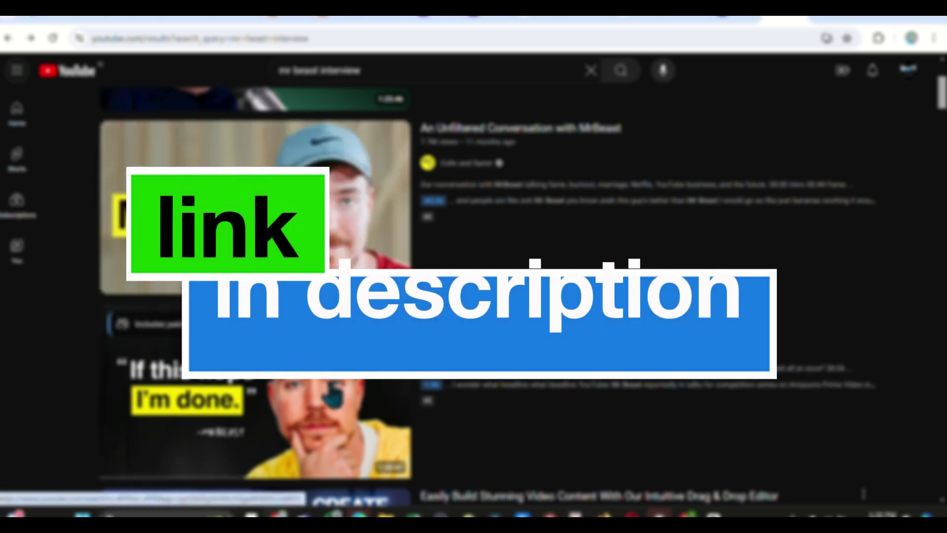
Bring up the link options for the interview video's YouTube thumbnail
{"action": "right_click", "coordinate": [332, 203]}
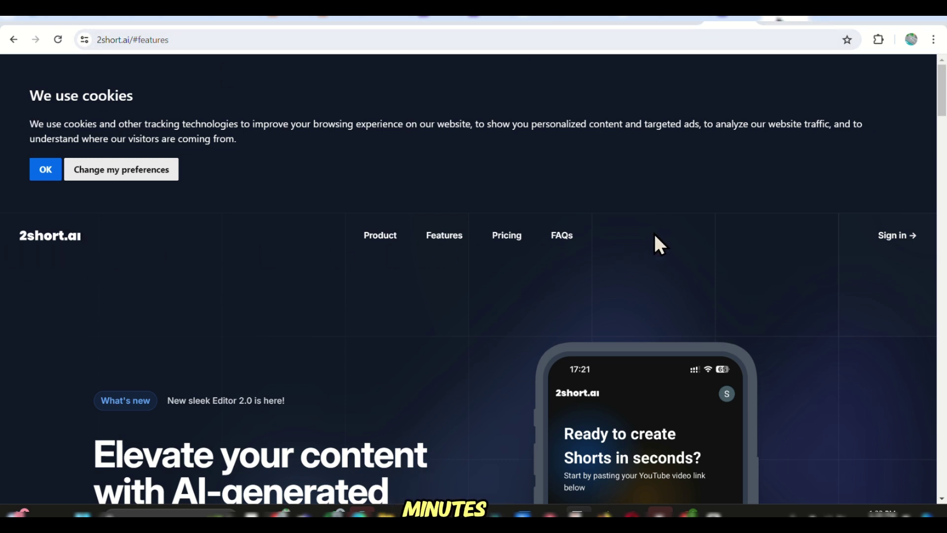
Scroll the 2short.ai landing page, then return to its top via Product
{"action": "scroll", "coordinate": [654, 237], "scroll_direction": "down", "scroll_amount": 1}
{"action": "scroll", "coordinate": [655, 235], "scroll_direction": "down", "scroll_amount": 1}
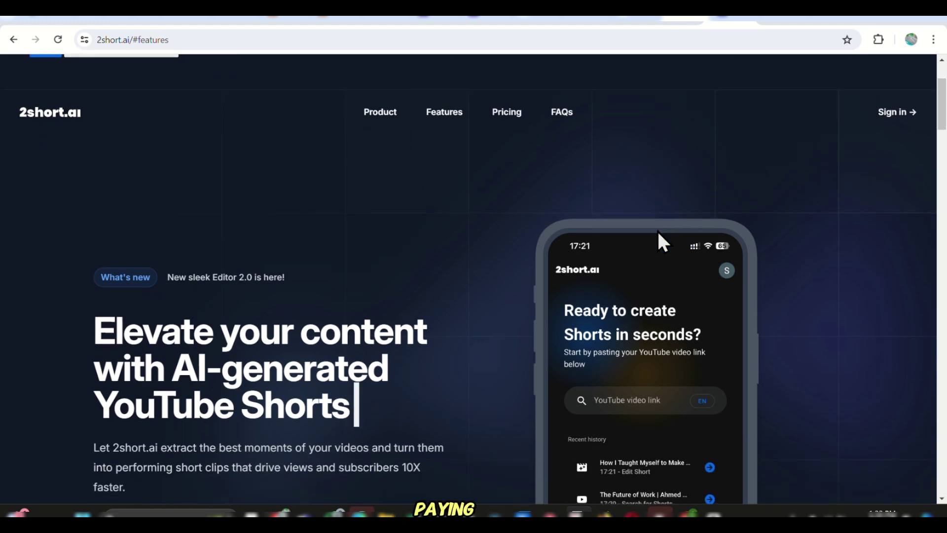
{"action": "left_click", "coordinate": [380, 125]}
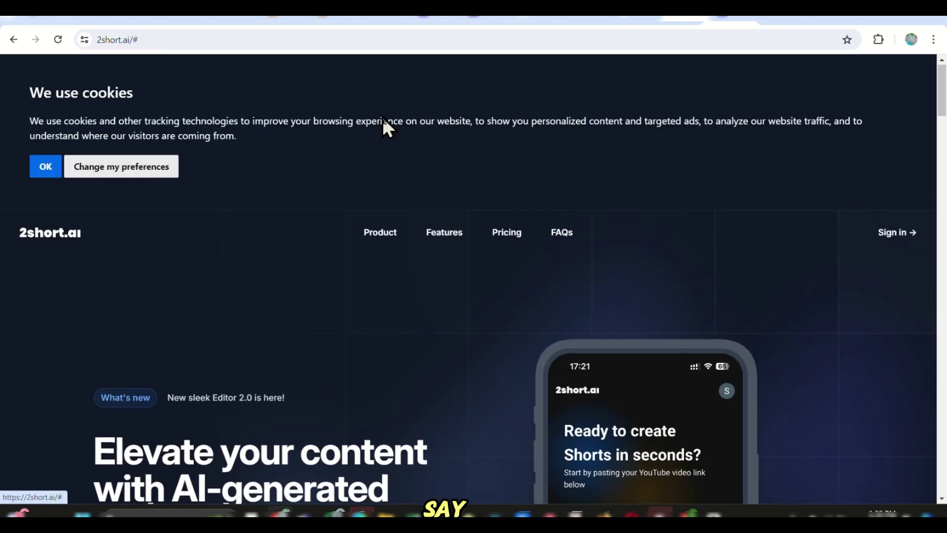
Browse down and jump to the Power-packed features section via Learn more
{"action": "scroll", "coordinate": [390, 207], "scroll_direction": "down", "scroll_amount": 2}
{"action": "scroll", "coordinate": [399, 222], "scroll_direction": "down", "scroll_amount": 2}
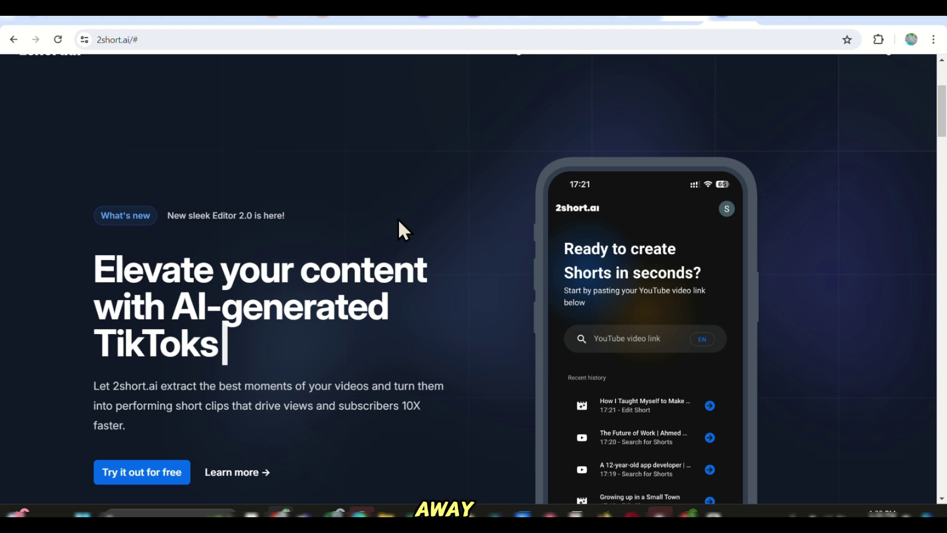
{"action": "scroll", "coordinate": [399, 228], "scroll_direction": "down", "scroll_amount": 1}
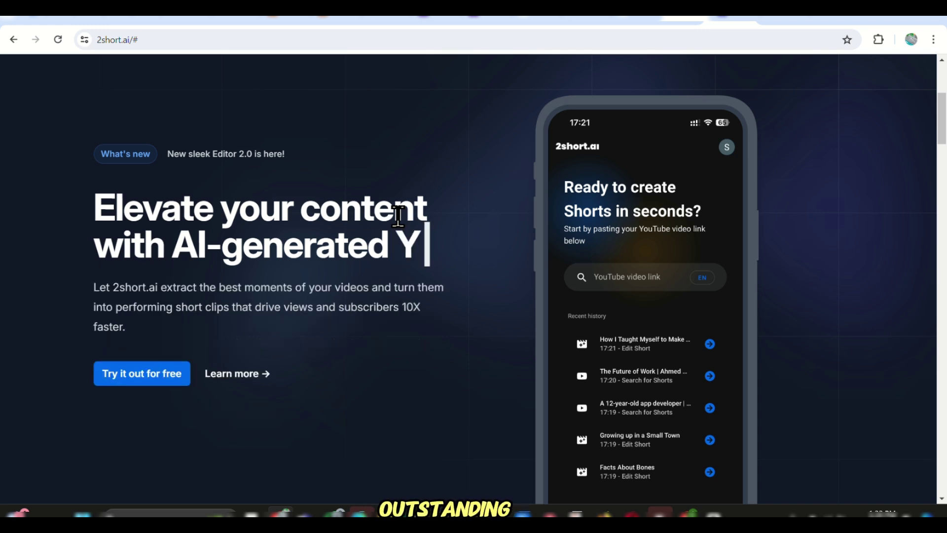
{"action": "scroll", "coordinate": [398, 217], "scroll_direction": "down", "scroll_amount": 3}
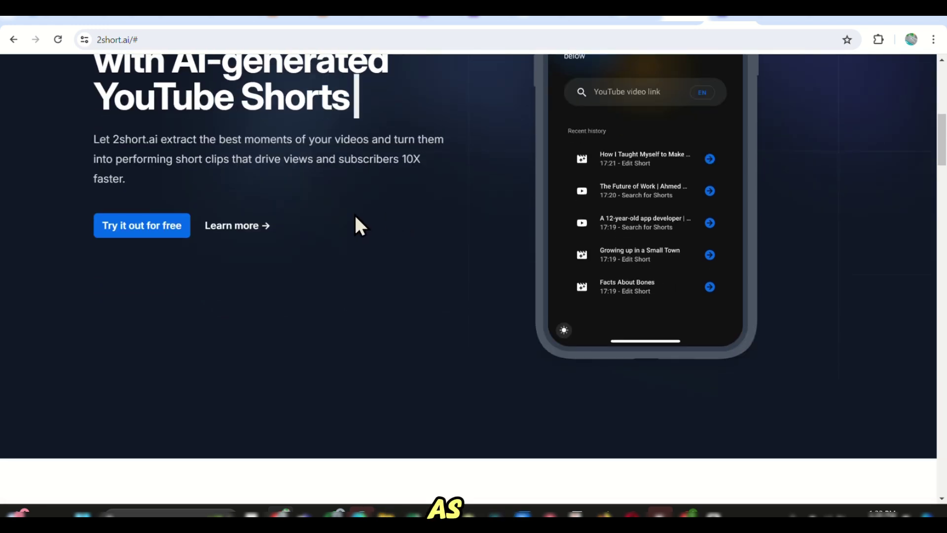
{"action": "left_click", "coordinate": [246, 232]}
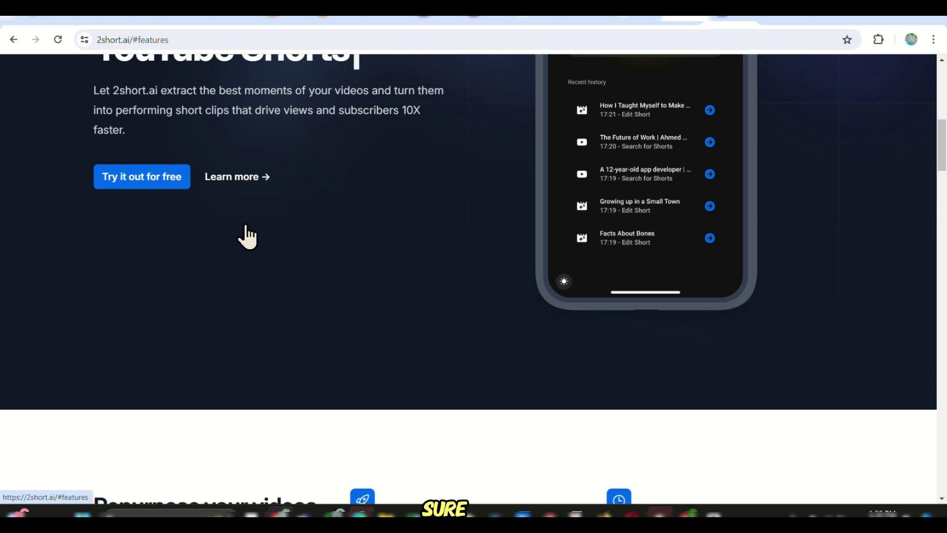
{"action": "scroll", "coordinate": [653, 225], "scroll_direction": "down", "scroll_amount": 3}
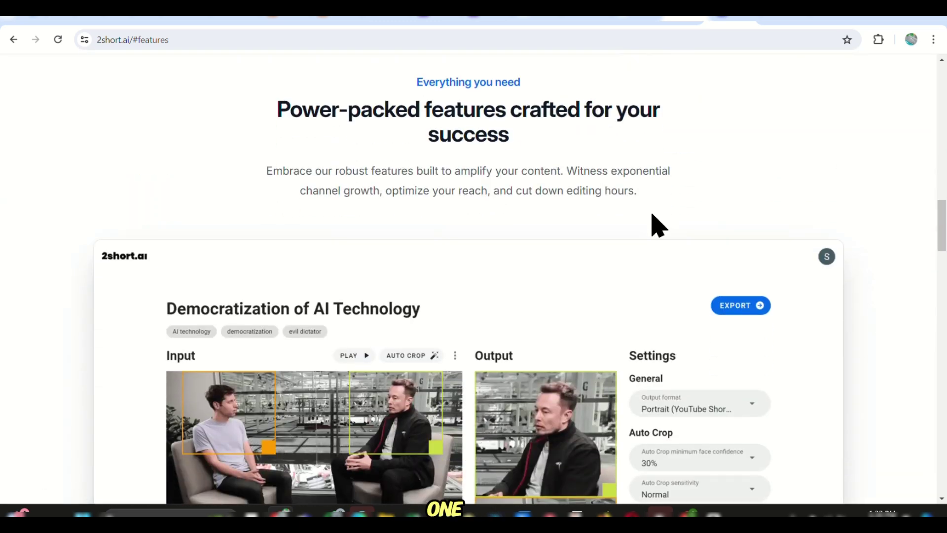
{"action": "scroll", "coordinate": [653, 225], "scroll_direction": "up", "scroll_amount": 1}
{"action": "scroll", "coordinate": [653, 224], "scroll_direction": "down", "scroll_amount": 3}
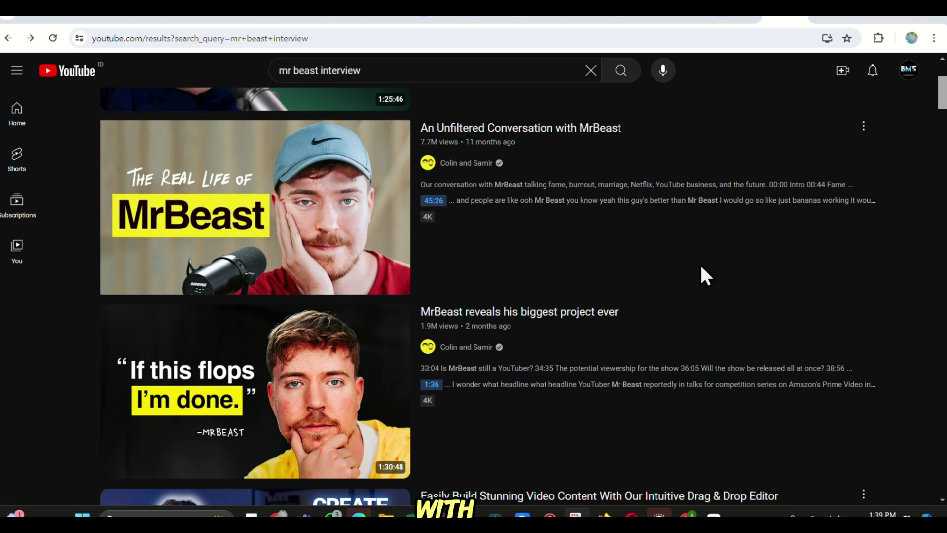
Copy the MrBeast interview video's link address from the YouTube search results
{"action": "right_click", "coordinate": [331, 383]}
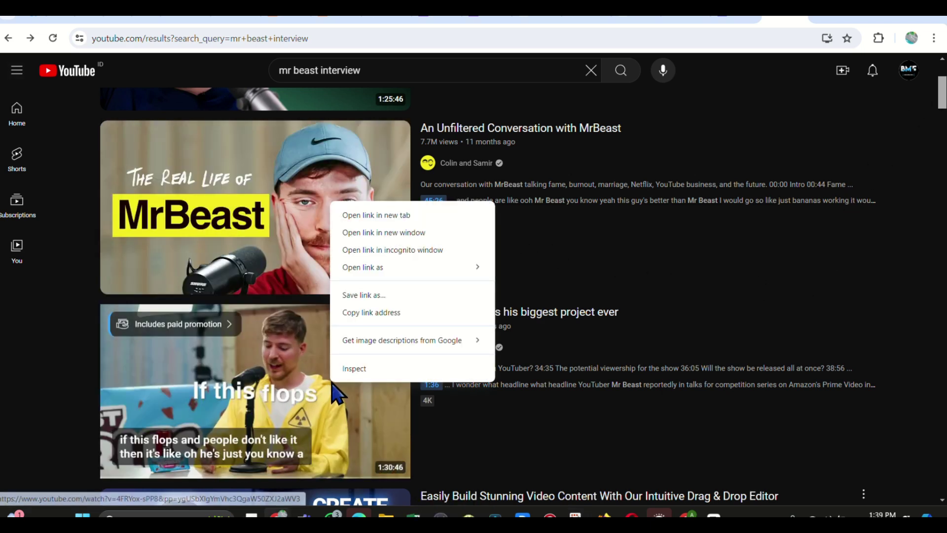
{"action": "left_click", "coordinate": [385, 312]}
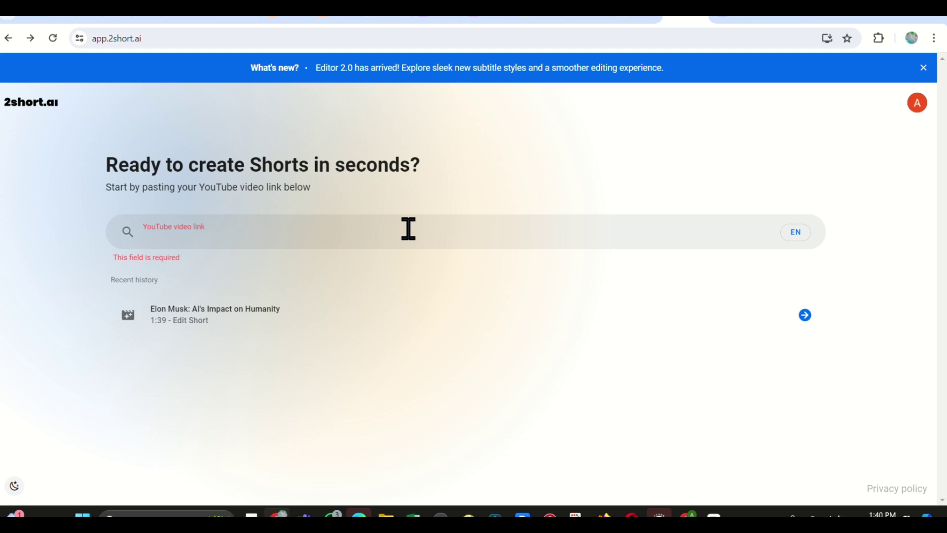
Paste the copied interview link into the 2short.ai start page
{"action": "key", "text": "ctrl+v"}
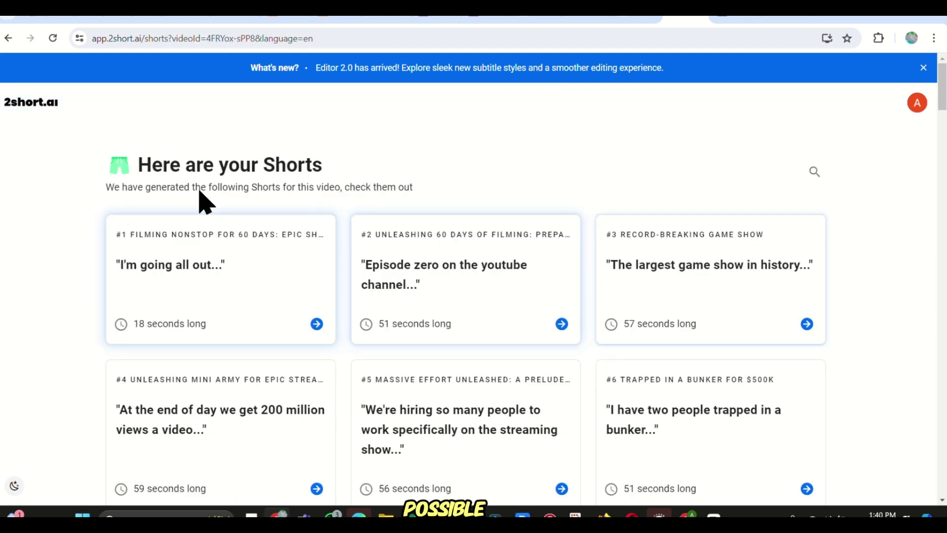
{"action": "scroll", "coordinate": [824, 295], "scroll_direction": "down", "scroll_amount": 5}
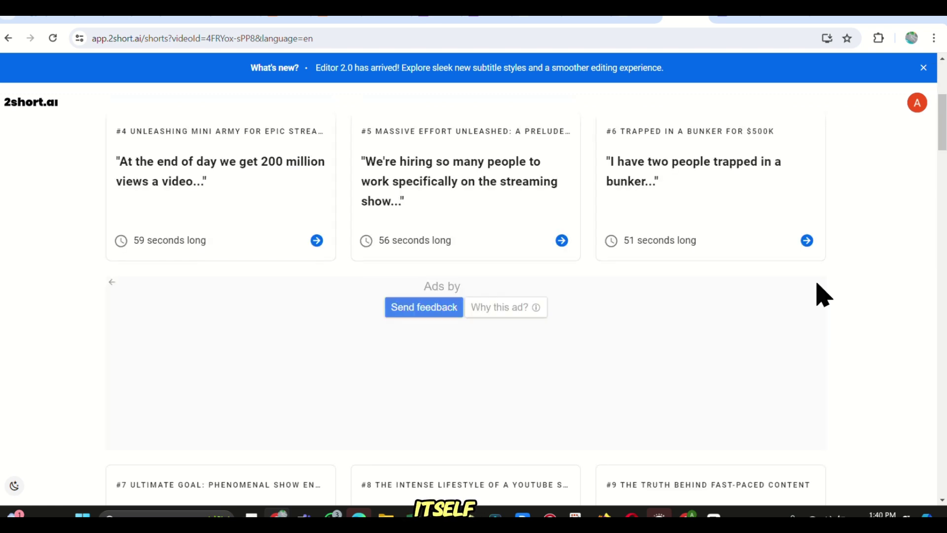
{"action": "scroll", "coordinate": [456, 232], "scroll_direction": "up", "scroll_amount": 5}
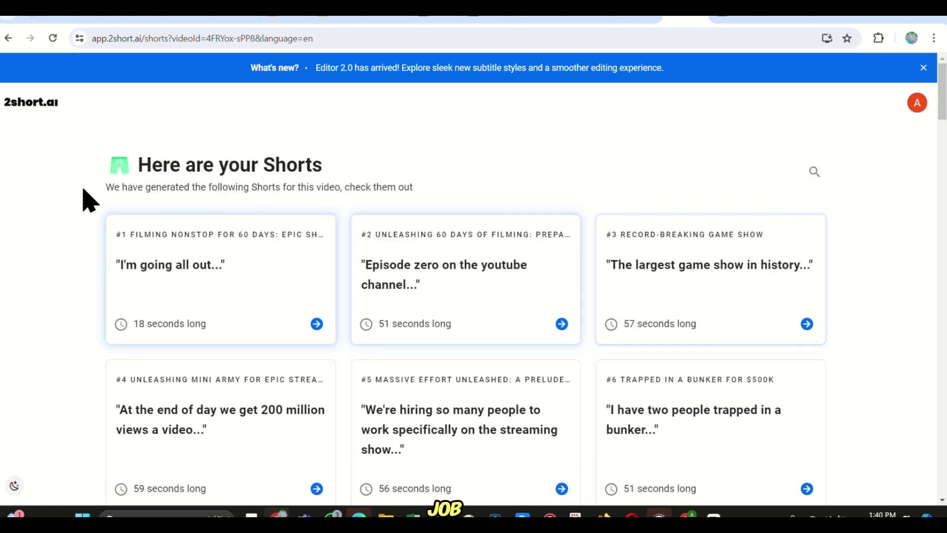
Scroll through the 48 generated clips to 'Whole video analyzed' and back up
{"action": "scroll", "coordinate": [507, 262], "scroll_direction": "down", "scroll_amount": 4}
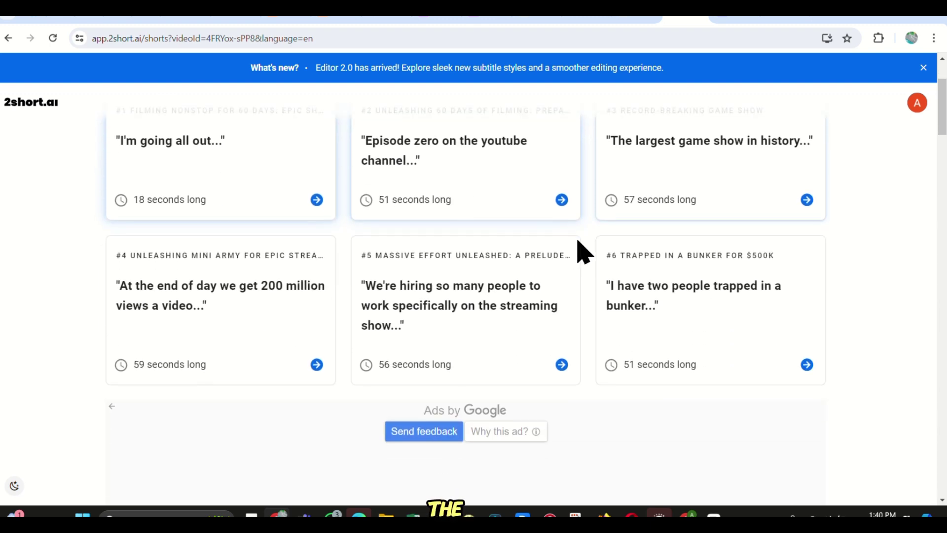
{"action": "scroll", "coordinate": [705, 245], "scroll_direction": "down", "scroll_amount": 8}
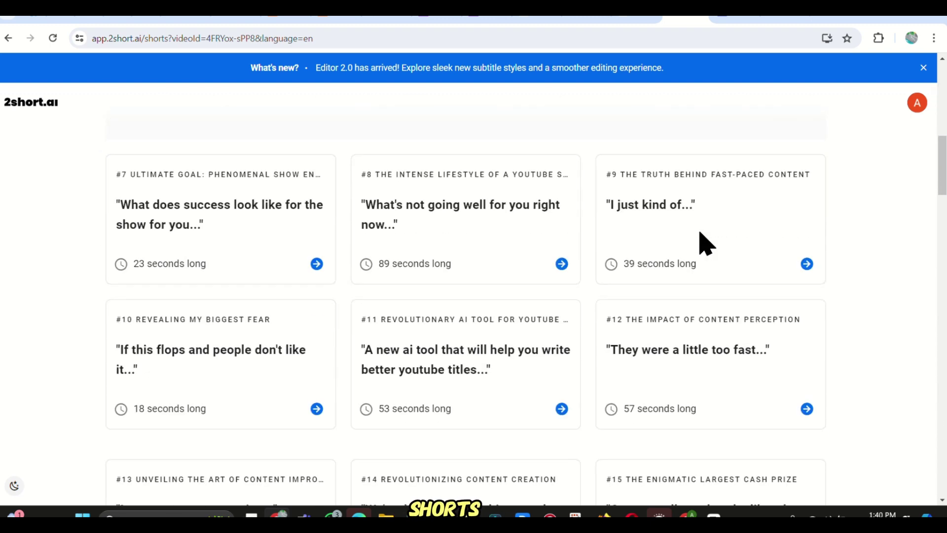
{"action": "scroll", "coordinate": [676, 249], "scroll_direction": "down", "scroll_amount": 5}
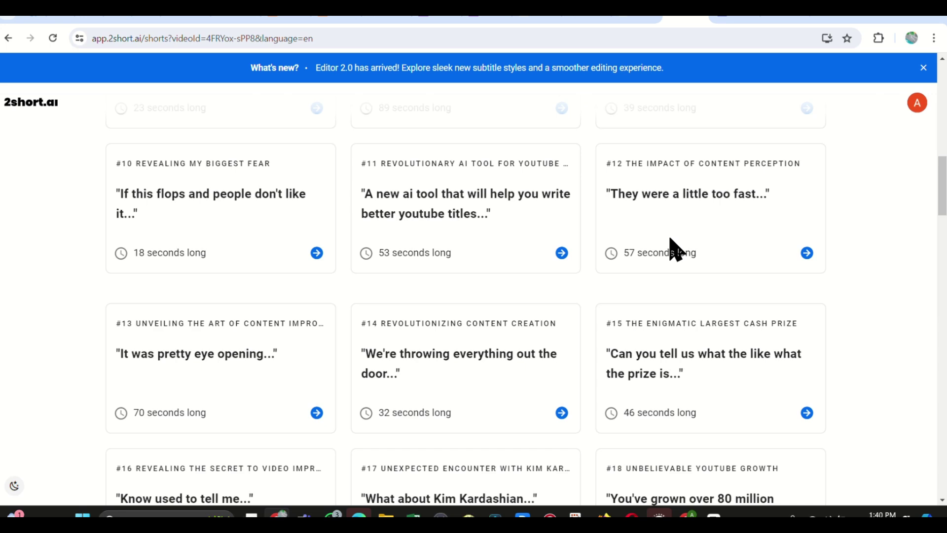
{"action": "scroll", "coordinate": [677, 249], "scroll_direction": "down", "scroll_amount": 5}
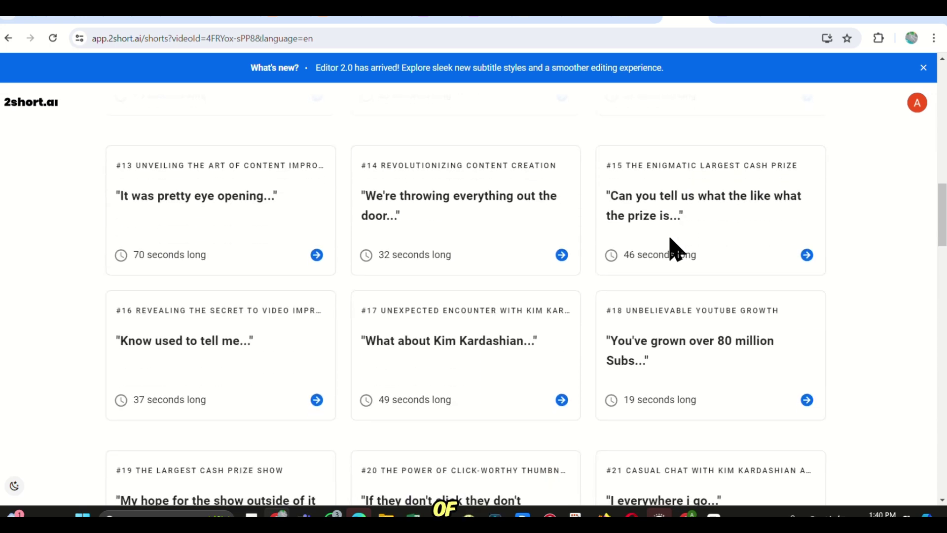
{"action": "scroll", "coordinate": [677, 249], "scroll_direction": "down", "scroll_amount": 7}
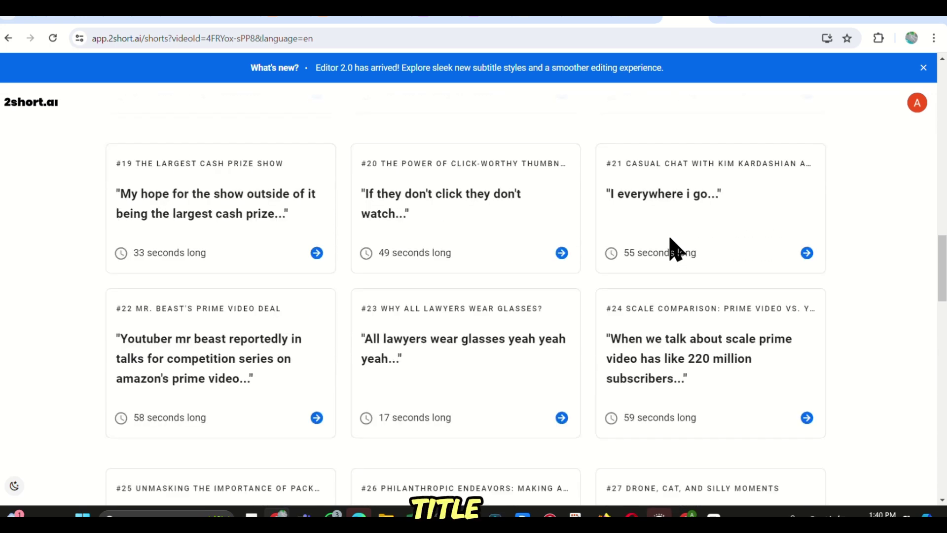
{"action": "scroll", "coordinate": [676, 249], "scroll_direction": "down", "scroll_amount": 7}
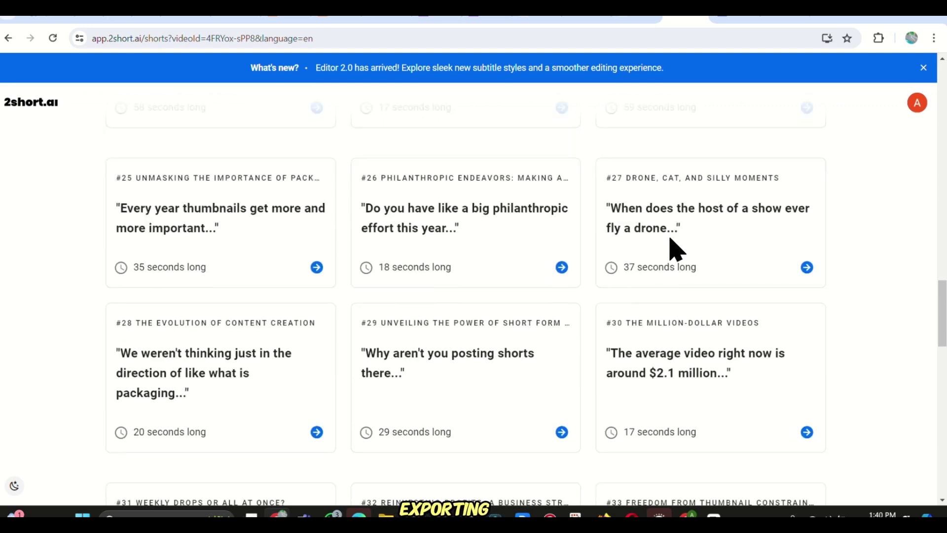
{"action": "scroll", "coordinate": [670, 242], "scroll_direction": "down", "scroll_amount": 5}
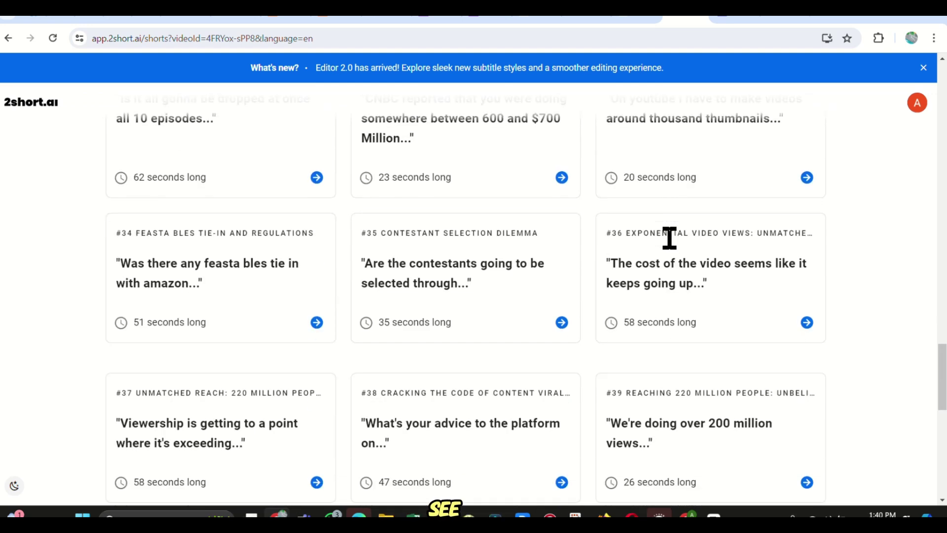
{"action": "scroll", "coordinate": [677, 250], "scroll_direction": "down", "scroll_amount": 3}
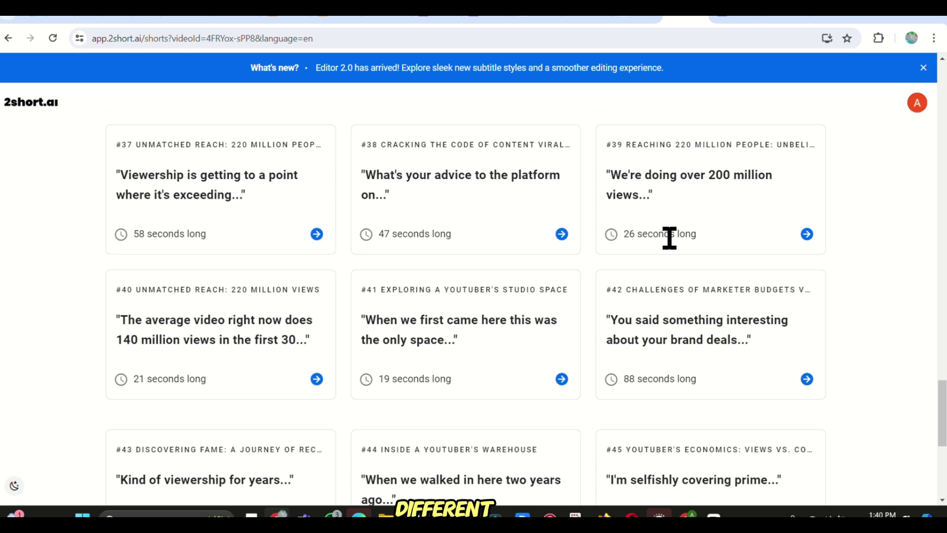
{"action": "scroll", "coordinate": [670, 239], "scroll_direction": "down", "scroll_amount": 7}
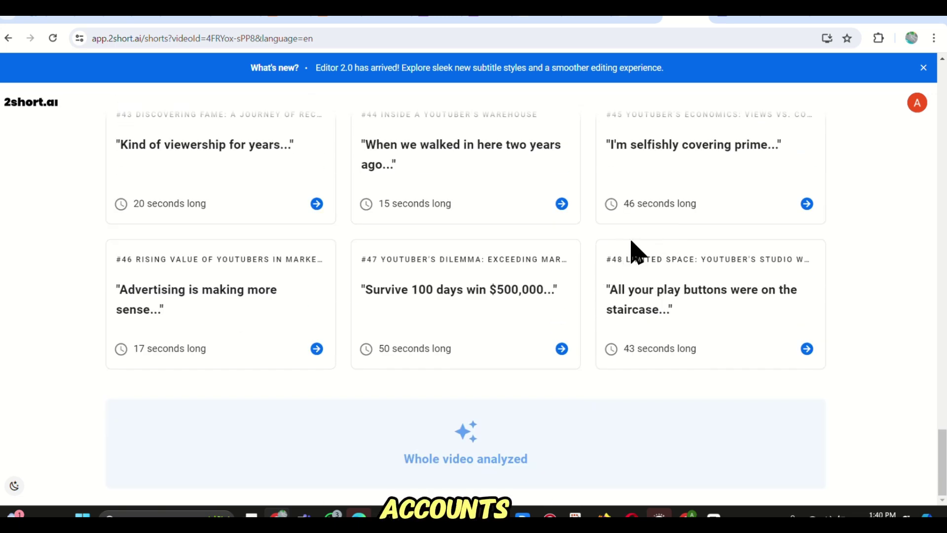
{"action": "scroll", "coordinate": [760, 254], "scroll_direction": "up", "scroll_amount": 20}
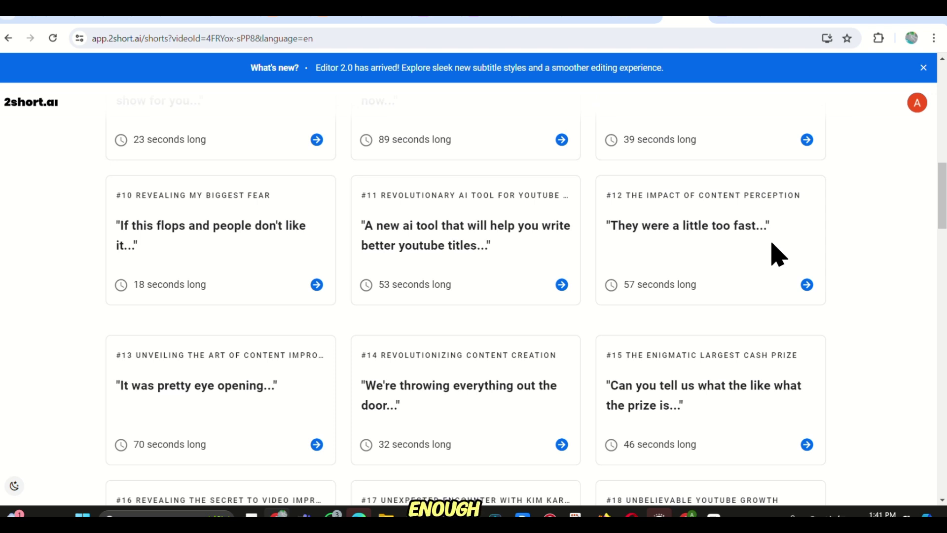
Preview clip #12 'The Impact of Content Perception' and open it in the editor
{"action": "left_click", "coordinate": [806, 285]}
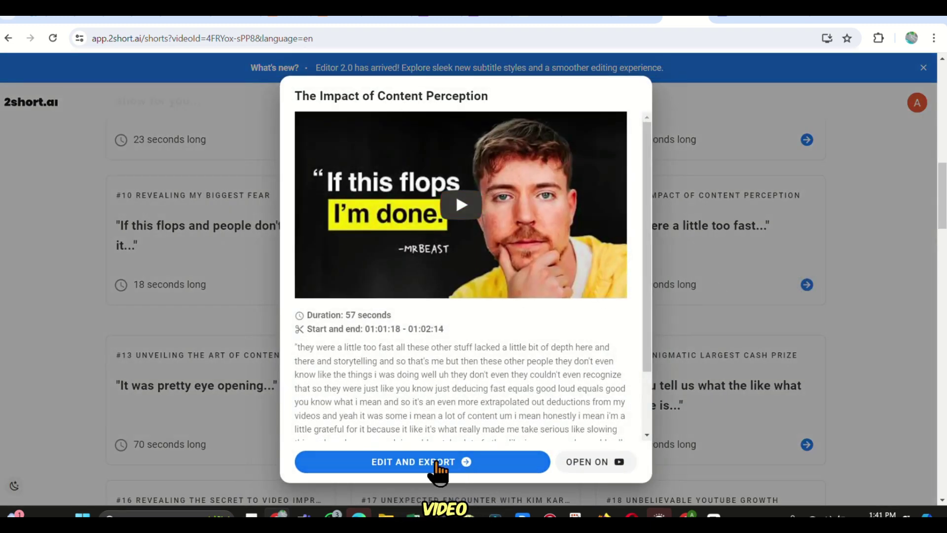
{"action": "left_click", "coordinate": [417, 463]}
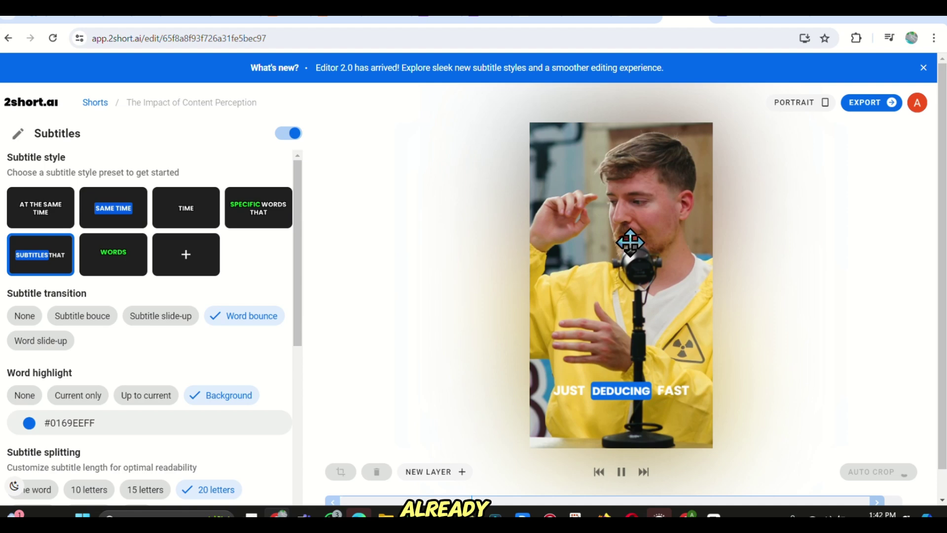
Try several subtitle style presets, settling on the blue-background word highlight style
{"action": "left_click", "coordinate": [217, 216]}
{"action": "left_click", "coordinate": [235, 223]}
{"action": "left_click", "coordinate": [109, 254]}
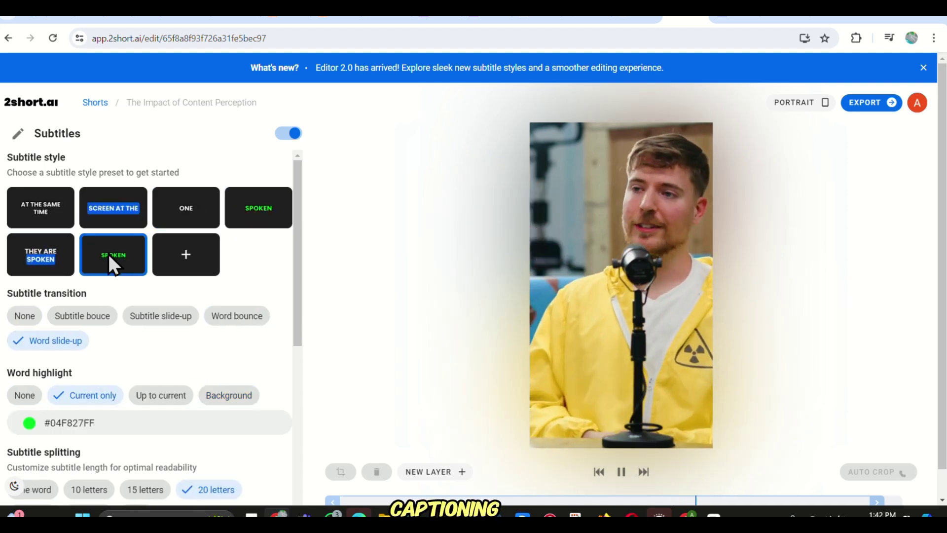
{"action": "left_click", "coordinate": [16, 251]}
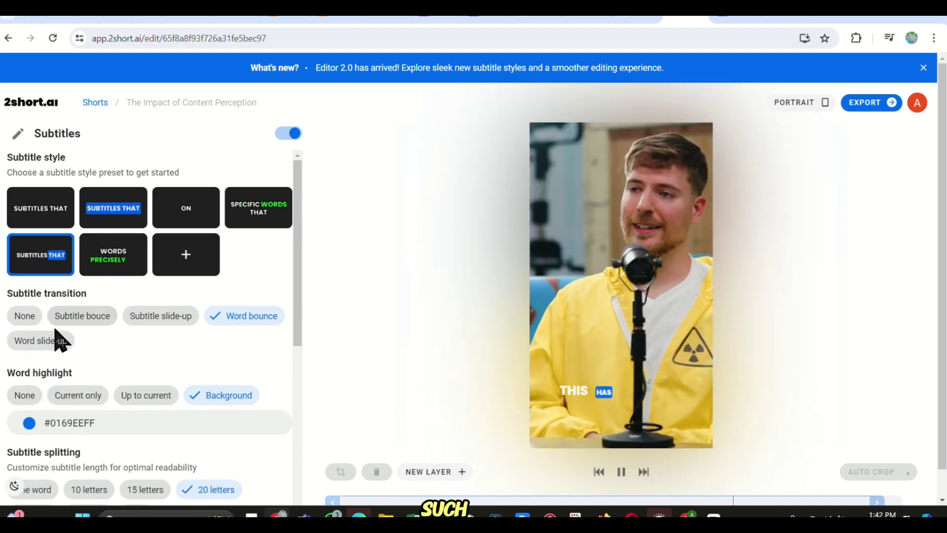
Cycle through the subtitle transitions and settle on Word bounce
{"action": "left_click", "coordinate": [23, 319]}
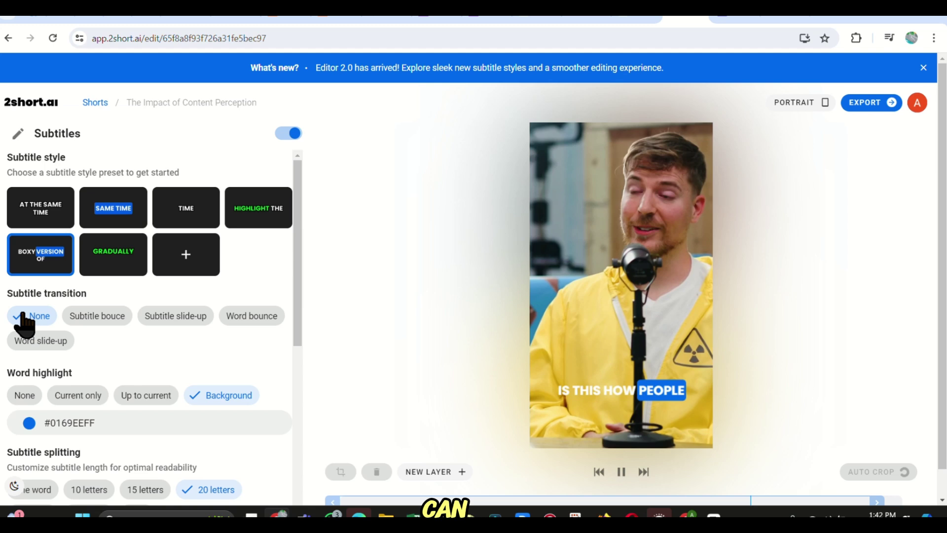
{"action": "left_click", "coordinate": [103, 321]}
{"action": "left_click", "coordinate": [187, 318]}
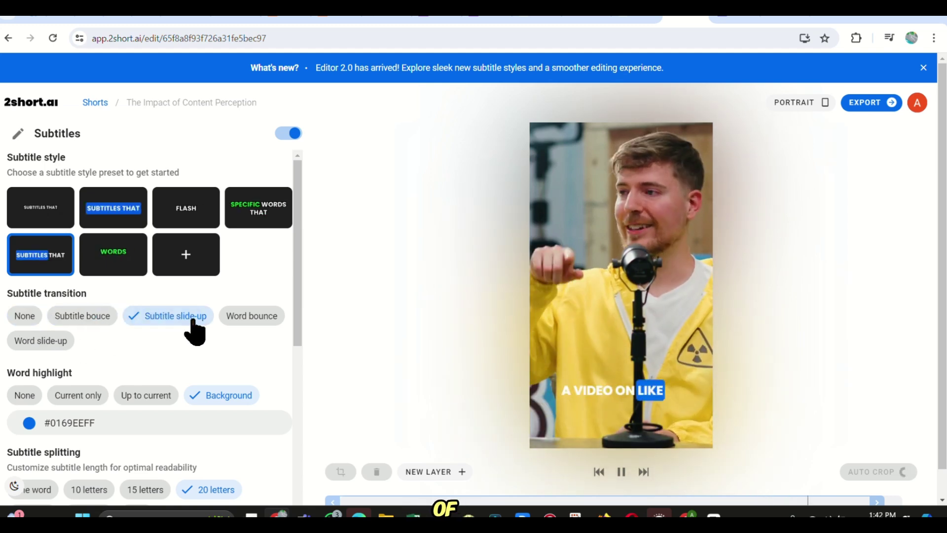
{"action": "left_click", "coordinate": [58, 341]}
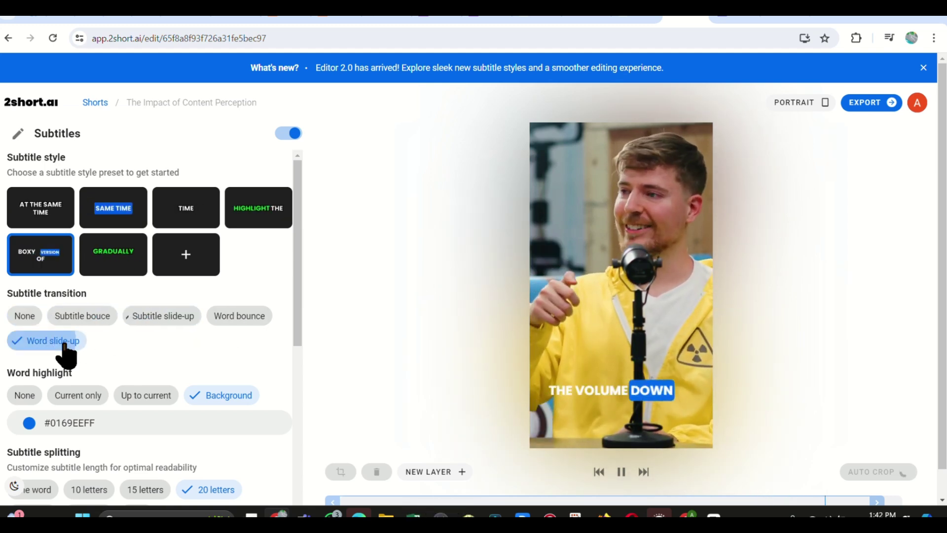
{"action": "left_click", "coordinate": [253, 321]}
{"action": "scroll", "coordinate": [212, 340], "scroll_direction": "down", "scroll_amount": 2}
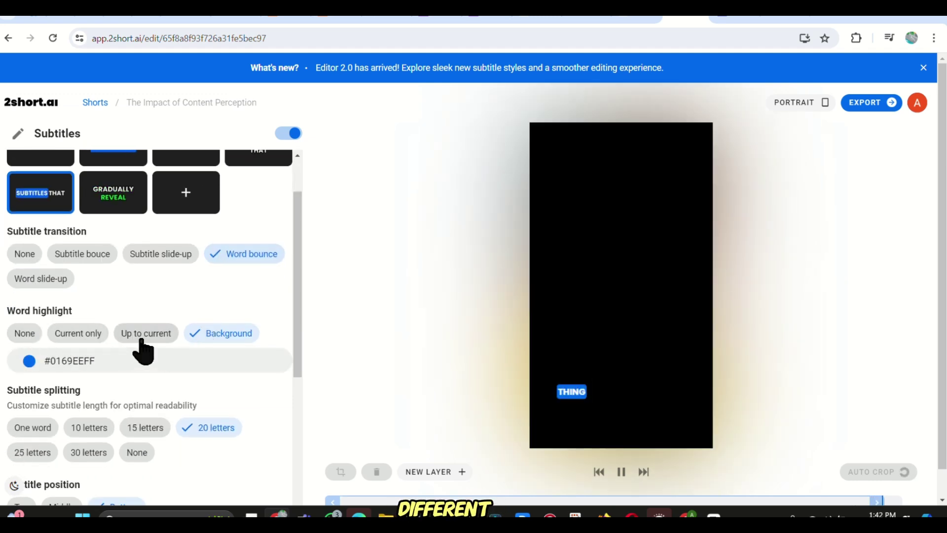
Set Word highlight to Current only after trying the box and no-highlight options
{"action": "left_click", "coordinate": [78, 334]}
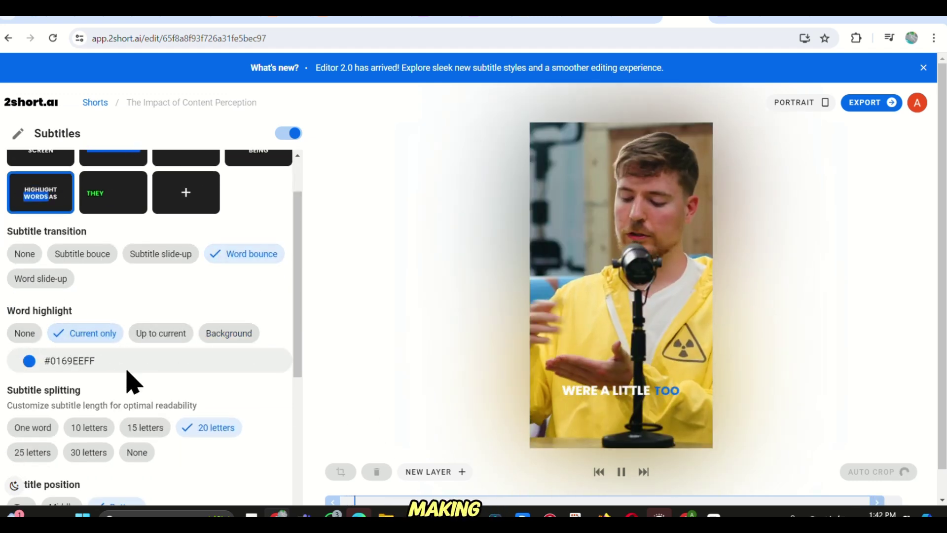
{"action": "left_click", "coordinate": [224, 335]}
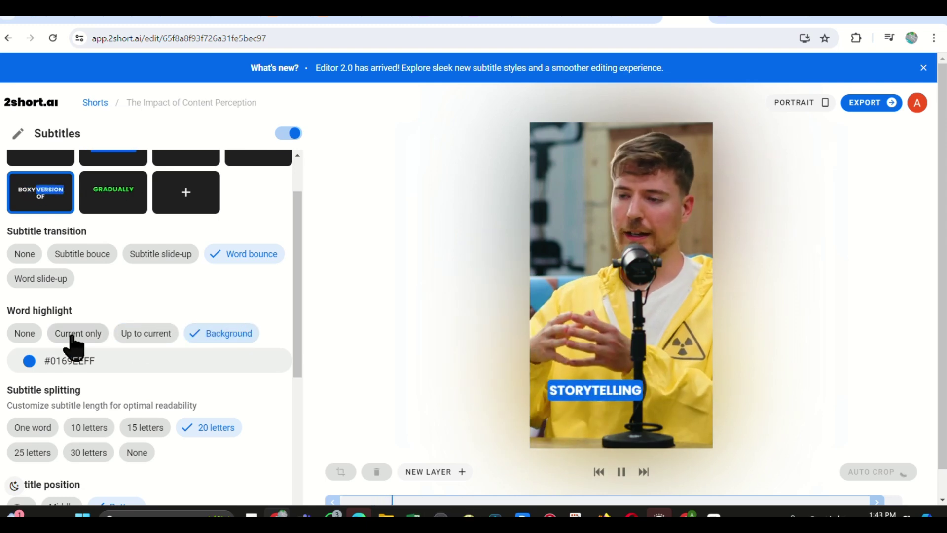
{"action": "left_click", "coordinate": [31, 333]}
{"action": "left_click", "coordinate": [94, 335]}
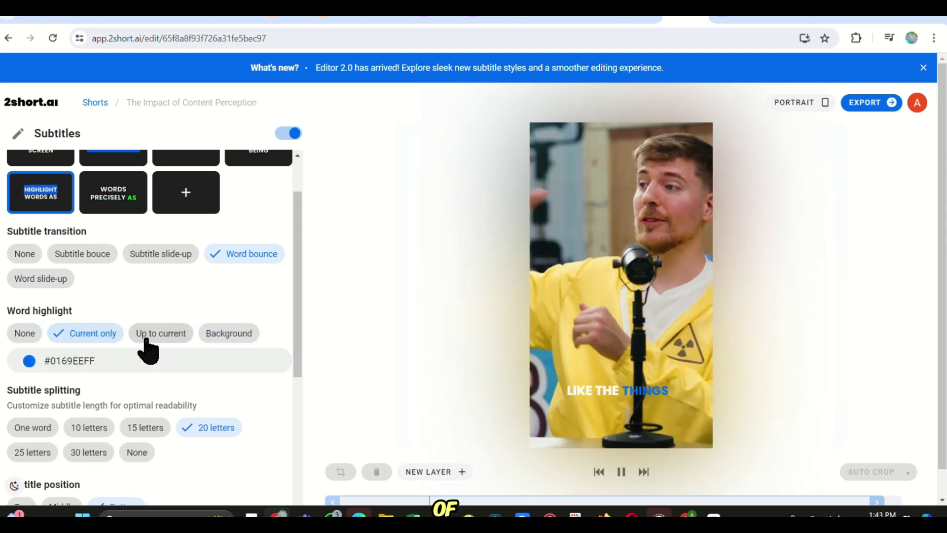
{"action": "scroll", "coordinate": [123, 341], "scroll_direction": "down", "scroll_amount": 3}
Shorten the subtitle splitting and auto-crop the clip, reviewing the crop segments on the timeline
{"action": "left_click", "coordinate": [29, 304]}
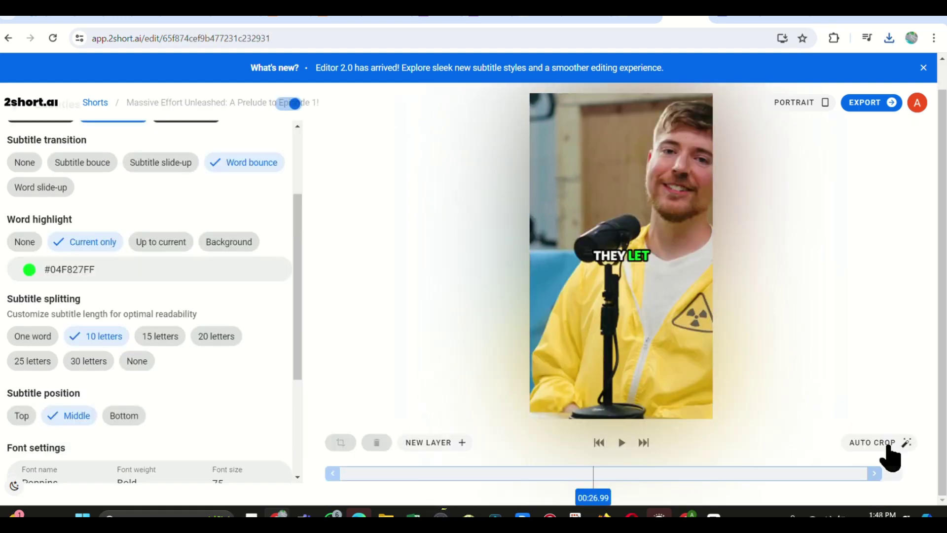
{"action": "left_click", "coordinate": [896, 443]}
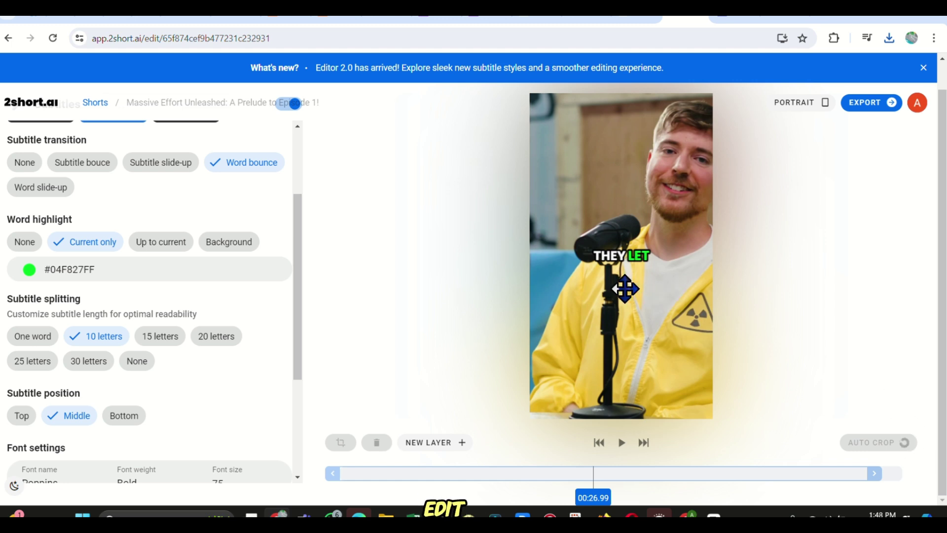
{"action": "scroll", "coordinate": [542, 449], "scroll_direction": "down", "scroll_amount": 3}
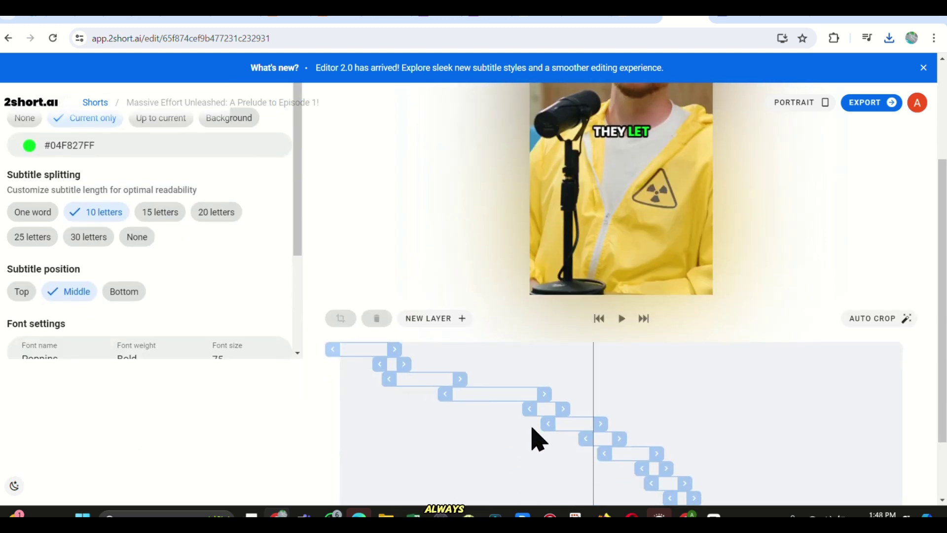
{"action": "scroll", "coordinate": [535, 439], "scroll_direction": "down", "scroll_amount": 2}
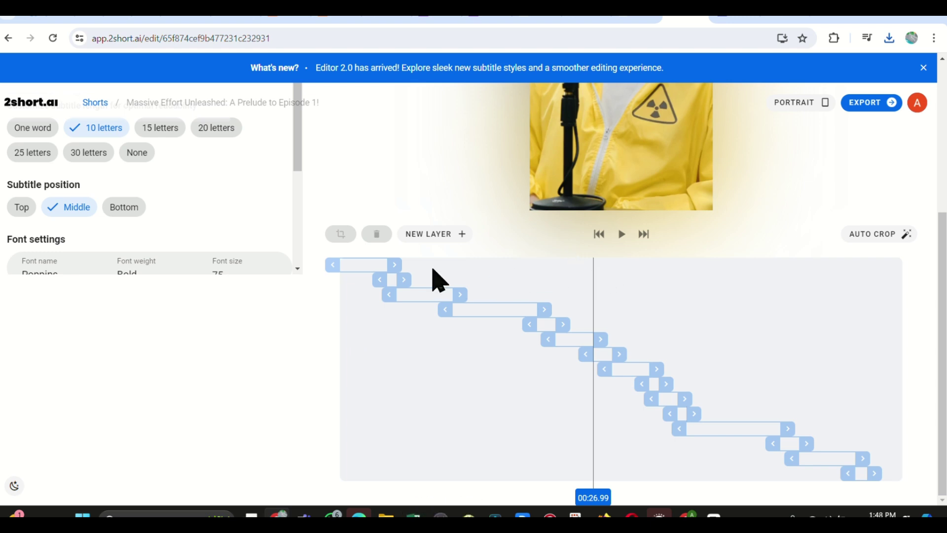
{"action": "scroll", "coordinate": [768, 317], "scroll_direction": "up", "scroll_amount": 4}
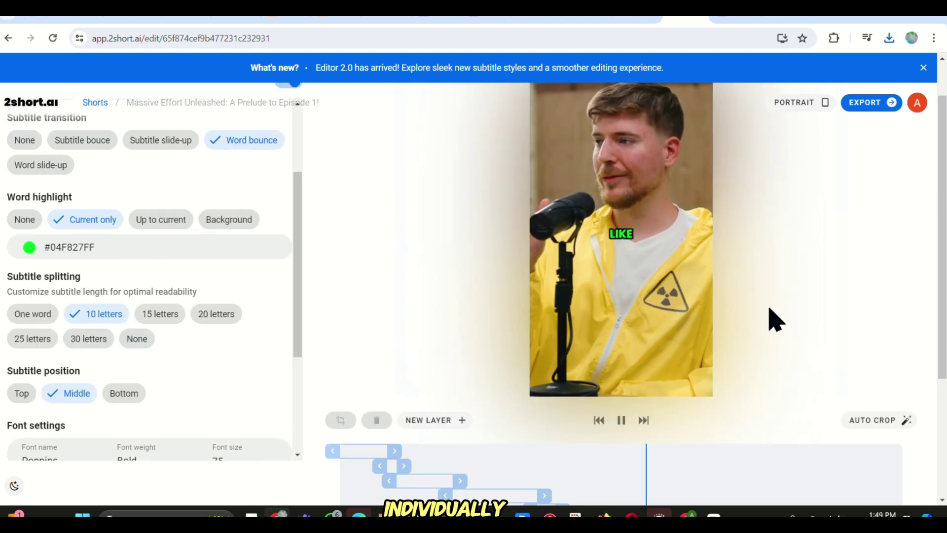
{"action": "scroll", "coordinate": [767, 317], "scroll_direction": "up", "scroll_amount": 1}
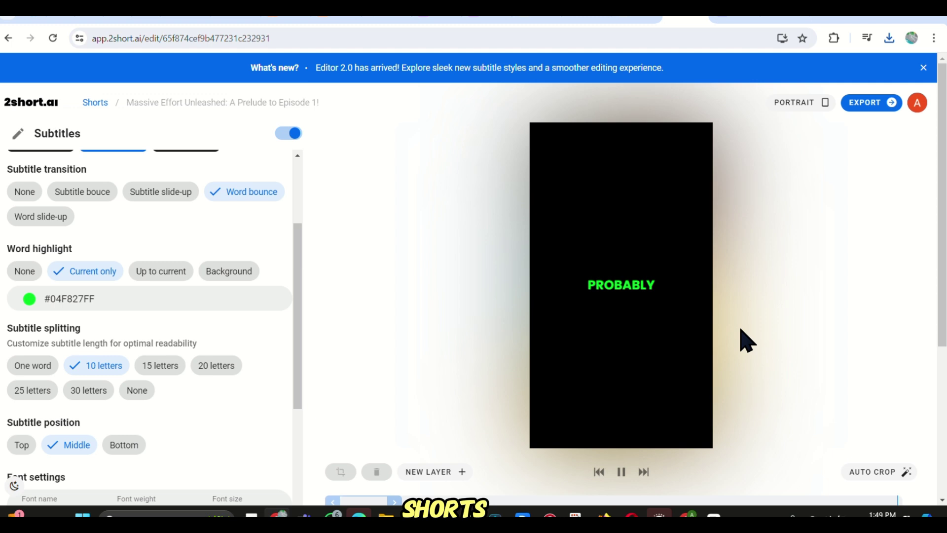
{"action": "scroll", "coordinate": [740, 340], "scroll_direction": "down", "scroll_amount": 5}
{"action": "scroll", "coordinate": [729, 360], "scroll_direction": "up", "scroll_amount": 5}
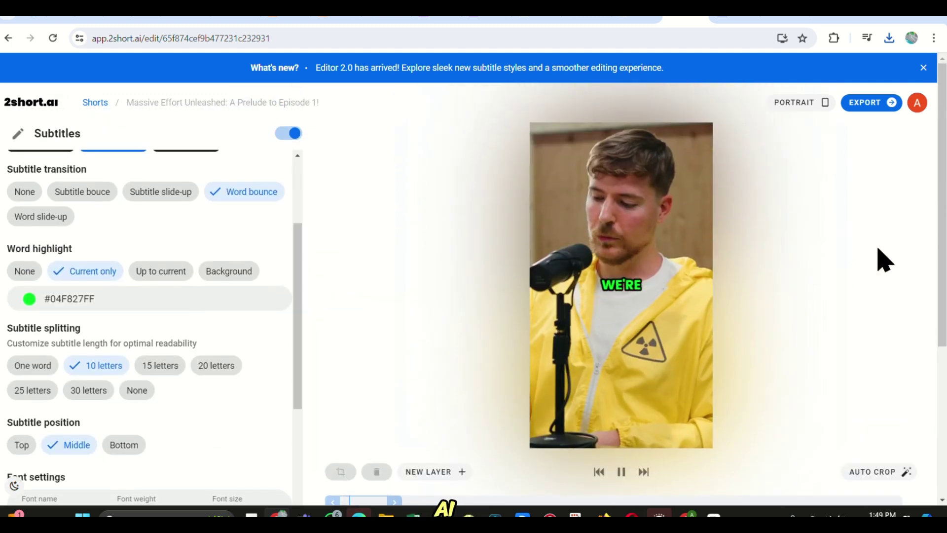
Export the 'Massive Effort Unleashed' clip and let it run to 8%
{"action": "left_click", "coordinate": [885, 112]}
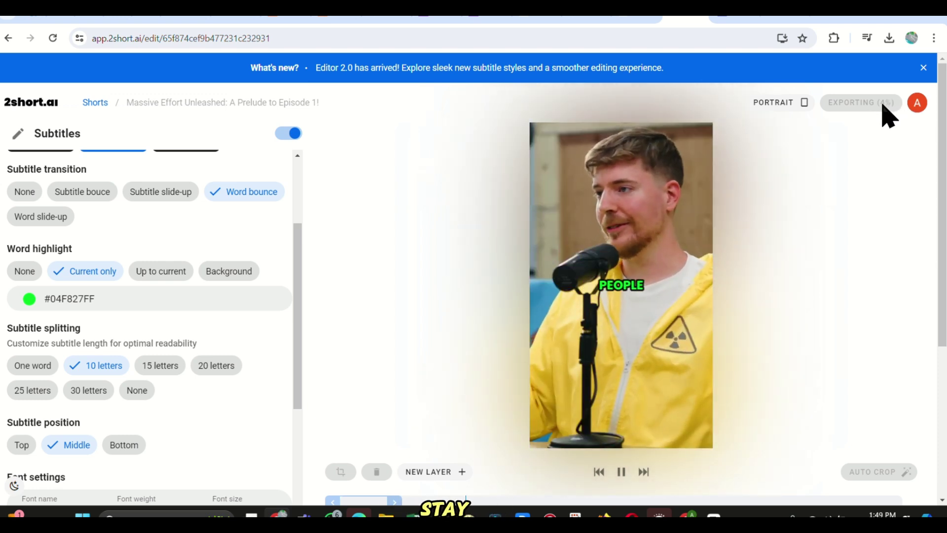
{"action": "scroll", "coordinate": [294, 207], "scroll_direction": "down", "scroll_amount": 3}
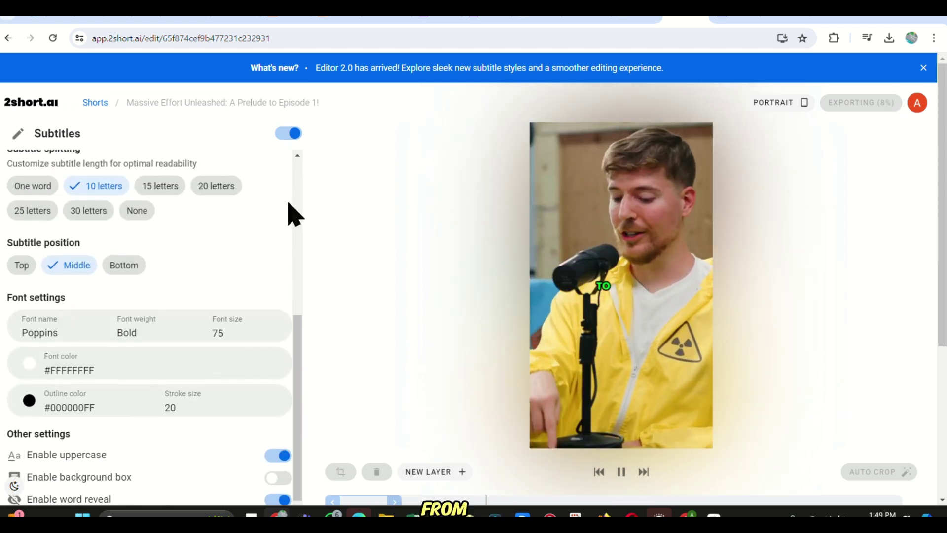